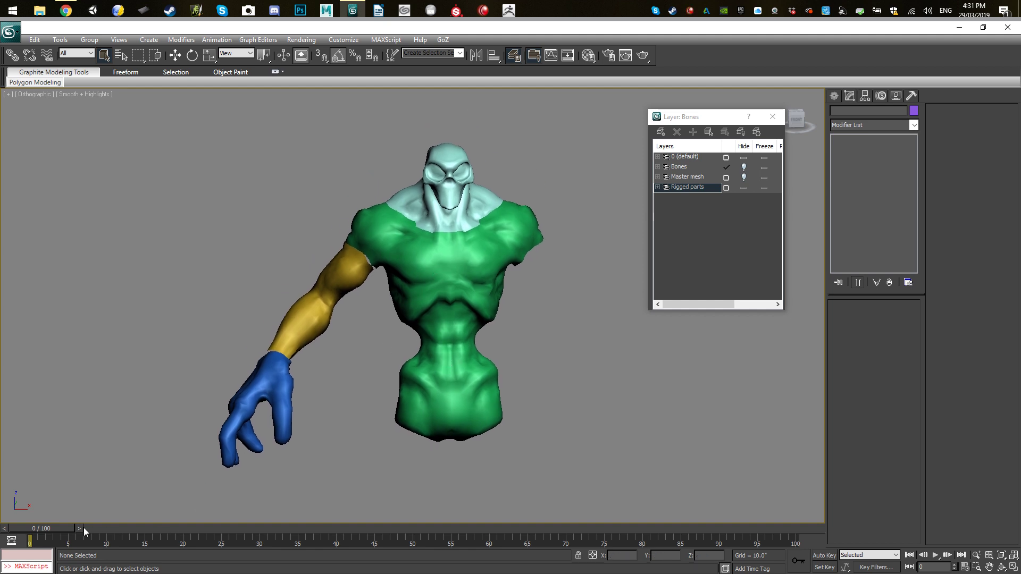
- Scrub the arm-swing animation and test-move G_arm, cancelling the move
left_click_drag(69, 528, 1, 540)
left_click(344, 281)
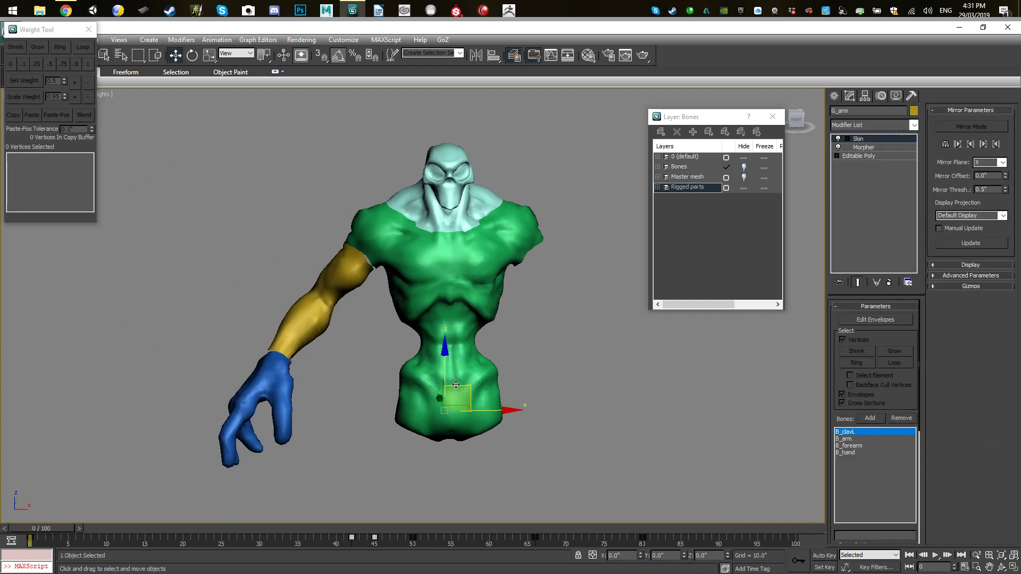
left_click_drag(456, 385, 356, 321)
right_click(355, 322)
- Select G_hand, test-pull G_arm and undo it, then select G_tor to show its Skin bones
left_click(272, 384)
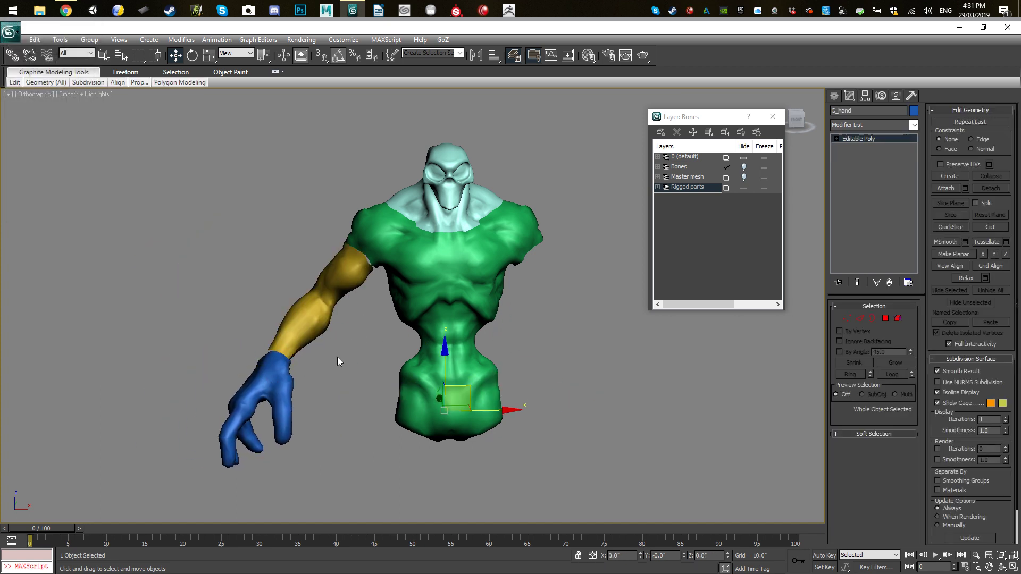
left_click(362, 262)
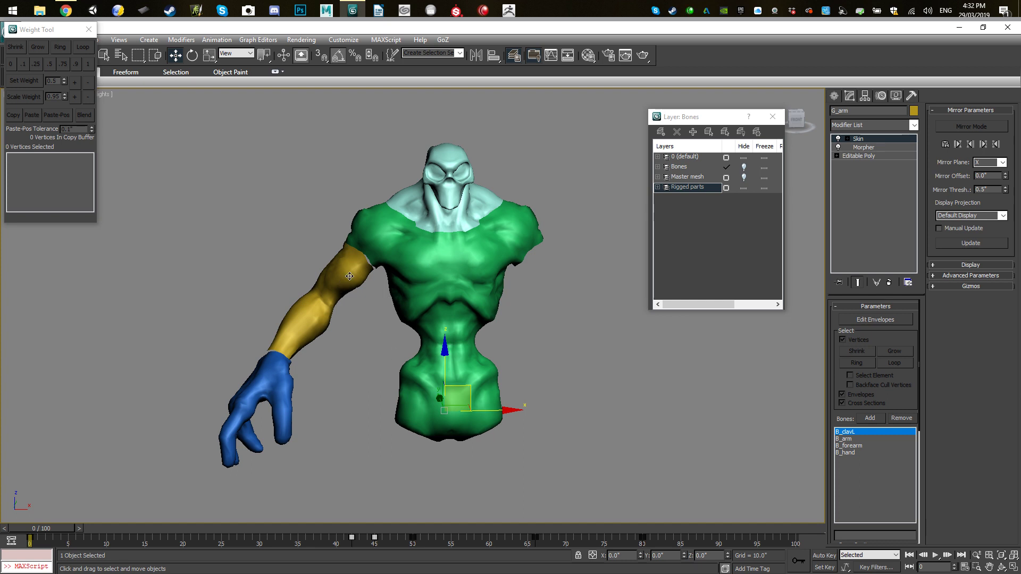
left_click_drag(350, 277, 327, 264)
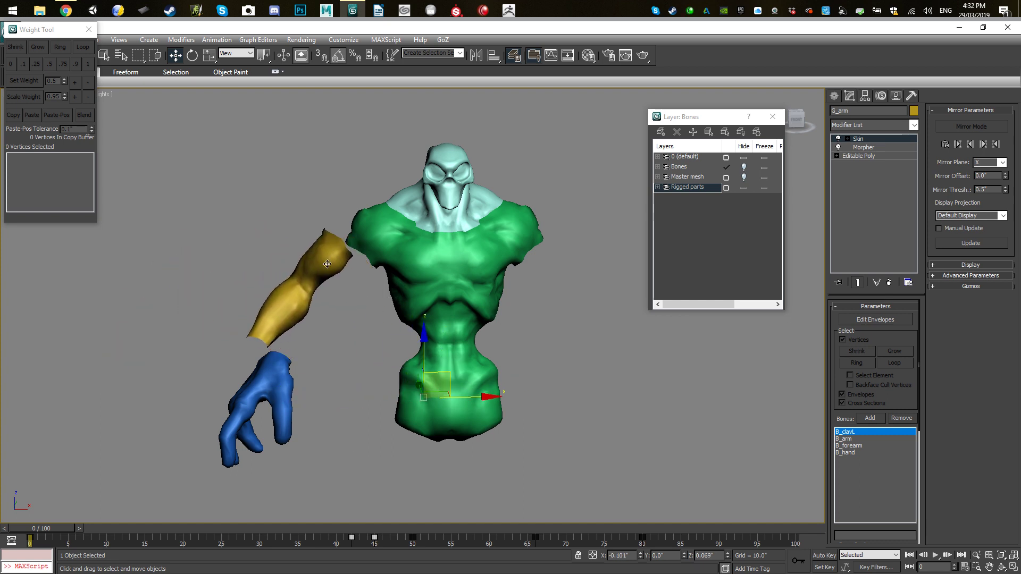
key("ctrl+z")
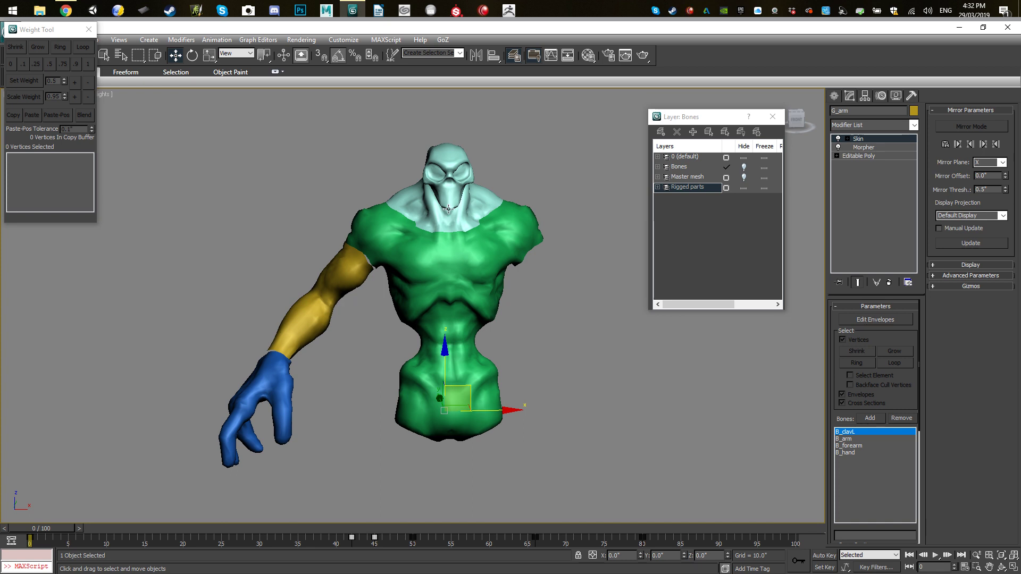
left_click(435, 301)
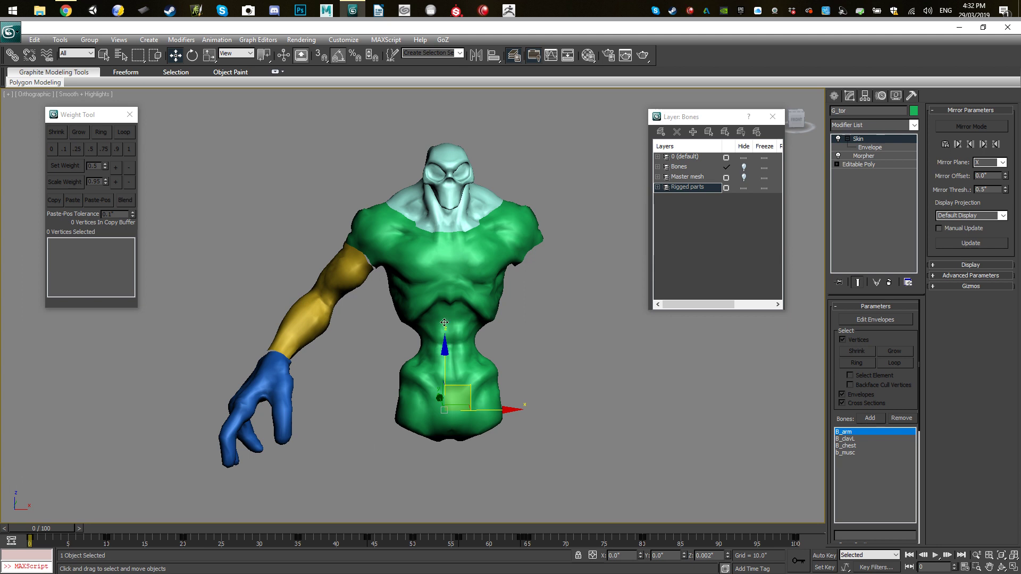
- Try the torso's morph_toso and Morph_breathe channels and return them to 0
left_click(897, 158)
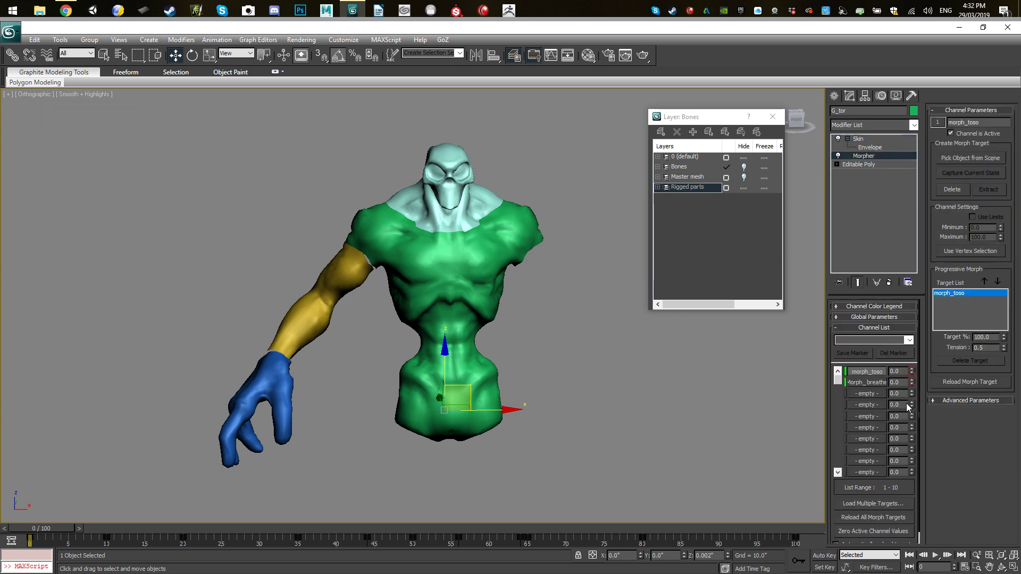
left_click_drag(912, 373, 970, 220)
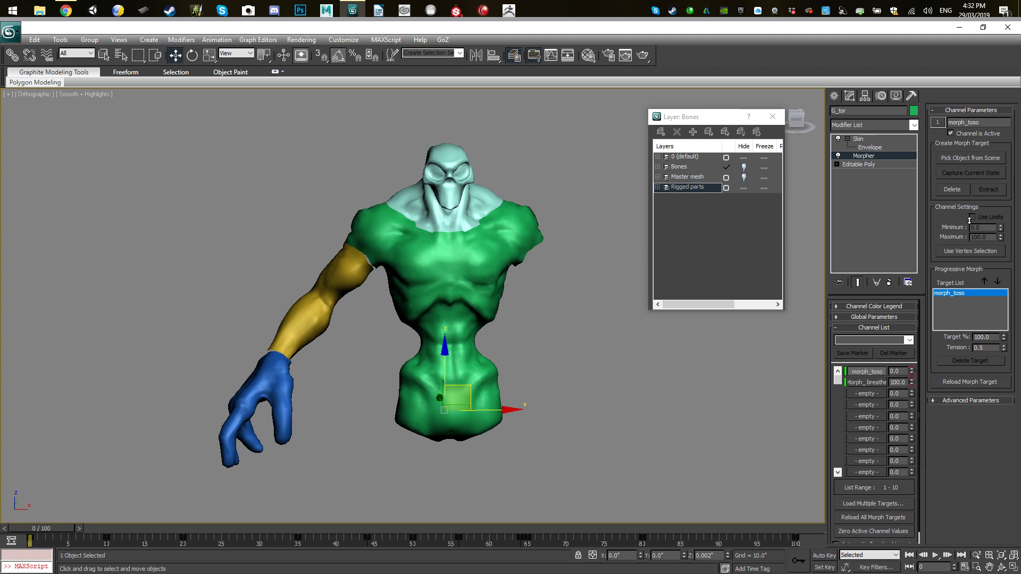
left_click_drag(965, 344, 969, 349)
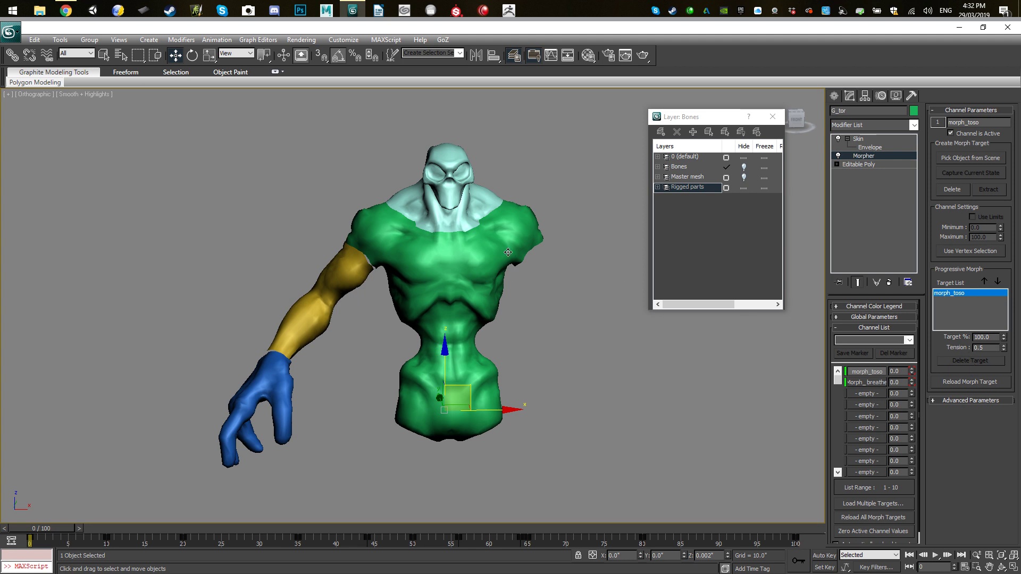
- Select G_head, pull it toward the upper left, then cancel the move
middle_click_drag(501, 250, 517, 242)
left_click_drag(477, 202, 311, 169)
right_click(310, 169)
- Test-move G_head and cancel, then scrub the arm animation back to frame 0
left_click_drag(440, 186, 302, 173)
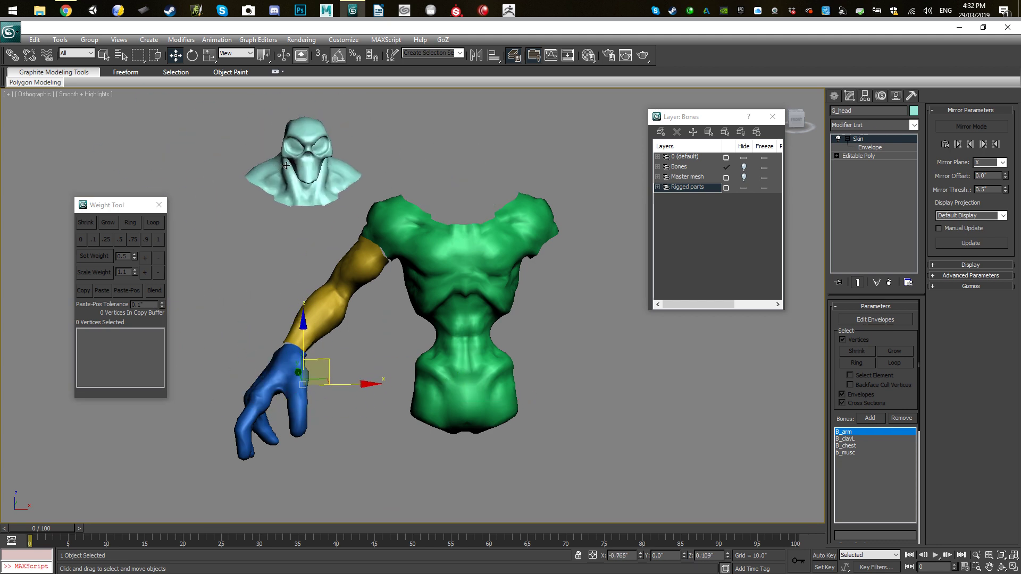
right_click(302, 173)
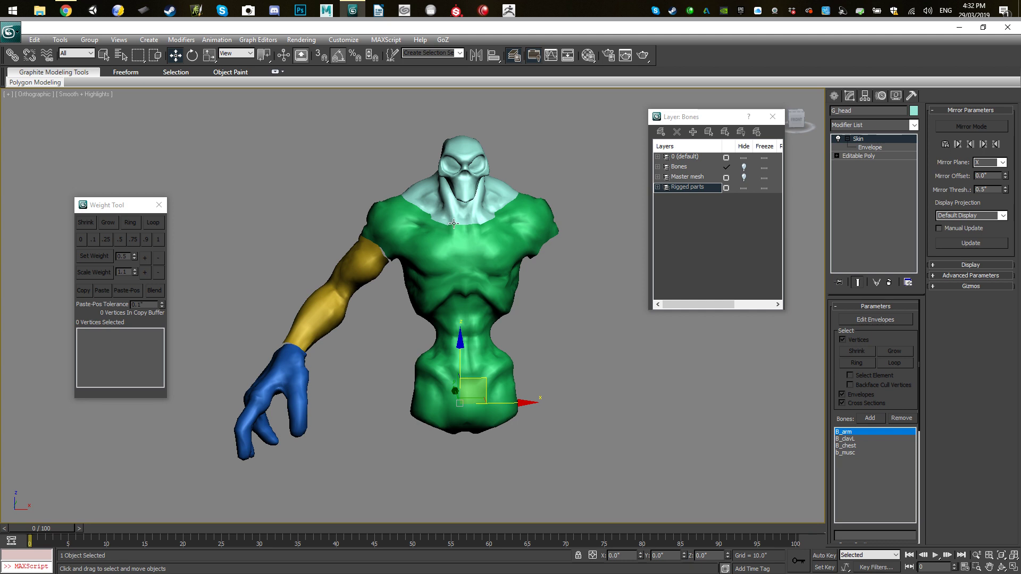
middle_click_drag(524, 241, 533, 230)
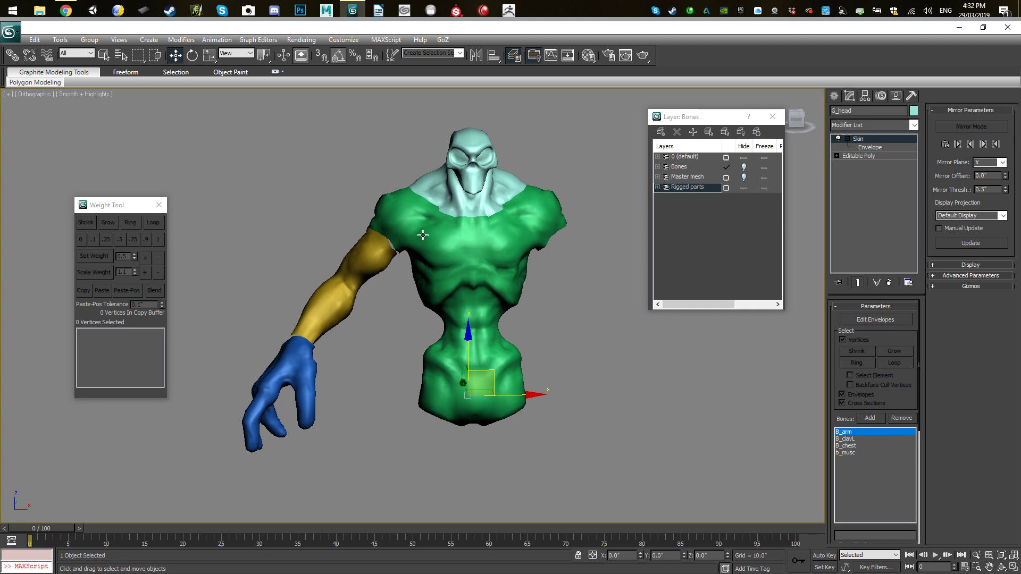
left_click_drag(69, 534, 44, 501)
- Inspect the shoulder seam on G_arm from several angles, then show the Master mesh layer
scroll(367, 223, "up", 10)
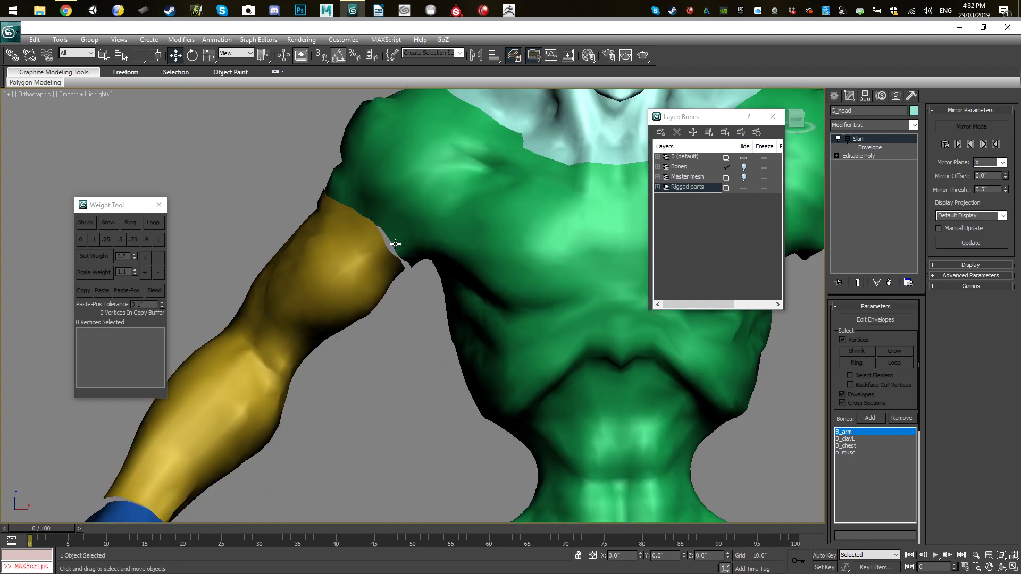
left_click(321, 196)
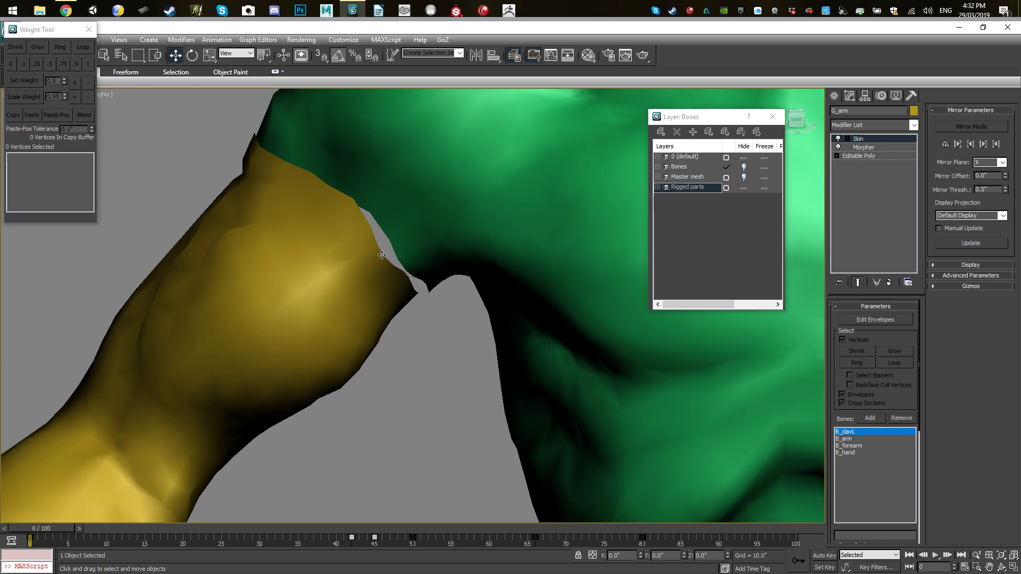
scroll(374, 219, "down", 8)
middle_click_drag(385, 279, 485, 287, "alt")
middle_click_drag(349, 421, 255, 429, "alt")
scroll(275, 355, "down", 4)
middle_click_drag(275, 355, 390, 319, "alt")
left_click(743, 177)
- Hide the Rigged parts layer and select the Master Mesh
left_click(743, 187)
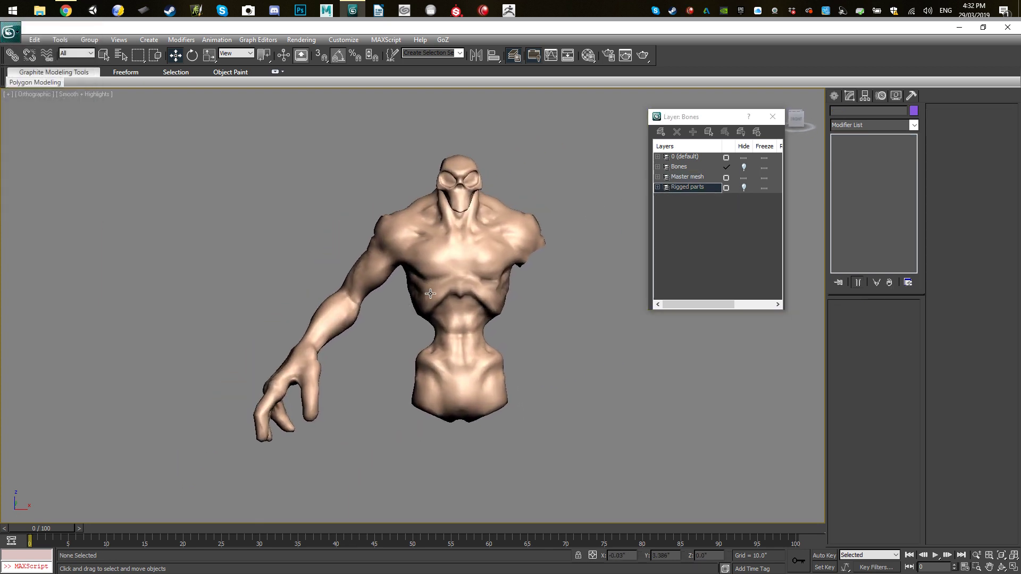
scroll(446, 282, "up", 2)
left_click(445, 281)
scroll(445, 281, "down", 1)
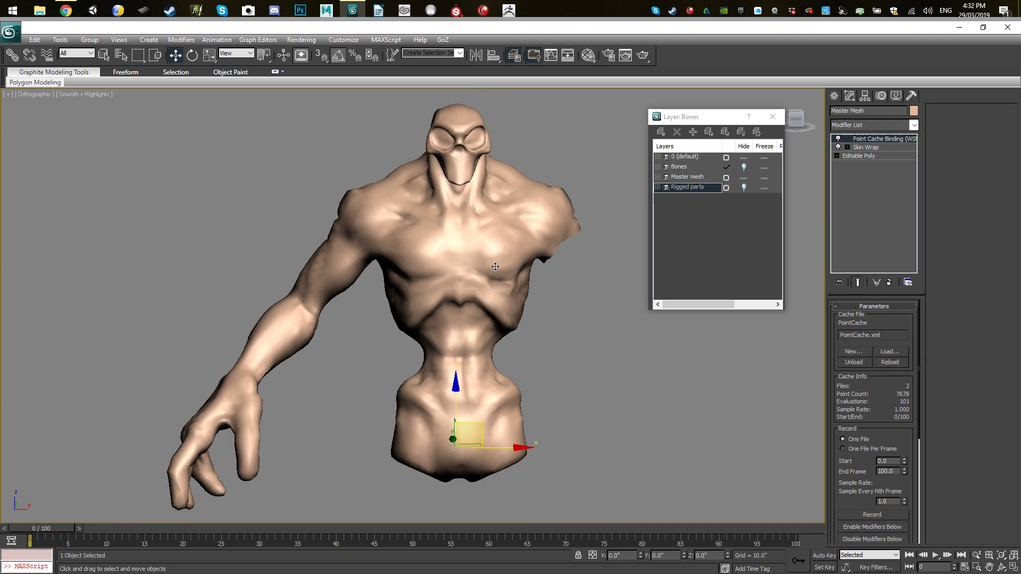
- Show the Master Mesh's Skin Wrap bound to G_arm, G_hand, G_head, G_tor, and scrub the animation
left_click(872, 148)
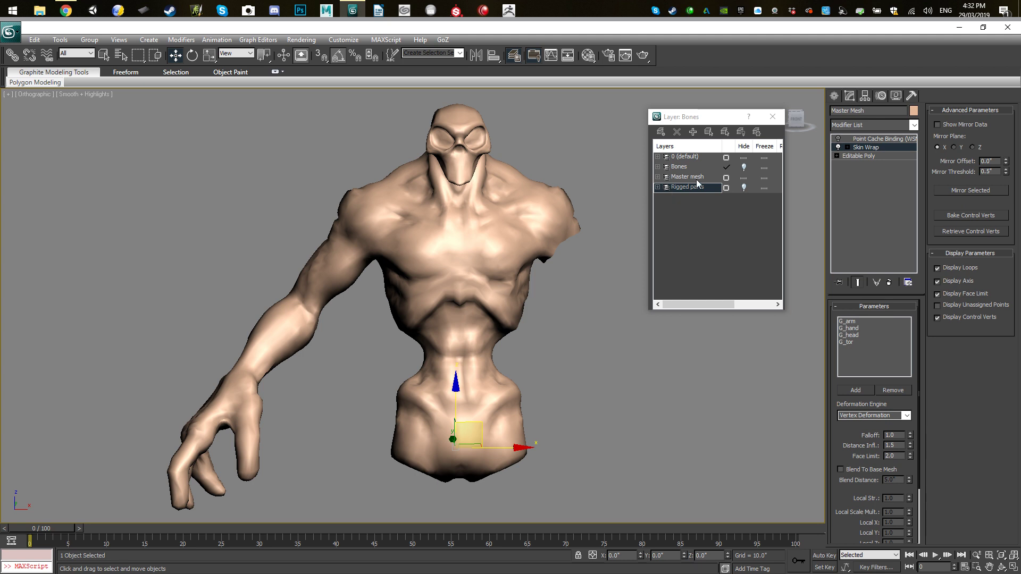
middle_click_drag(540, 205, 509, 212)
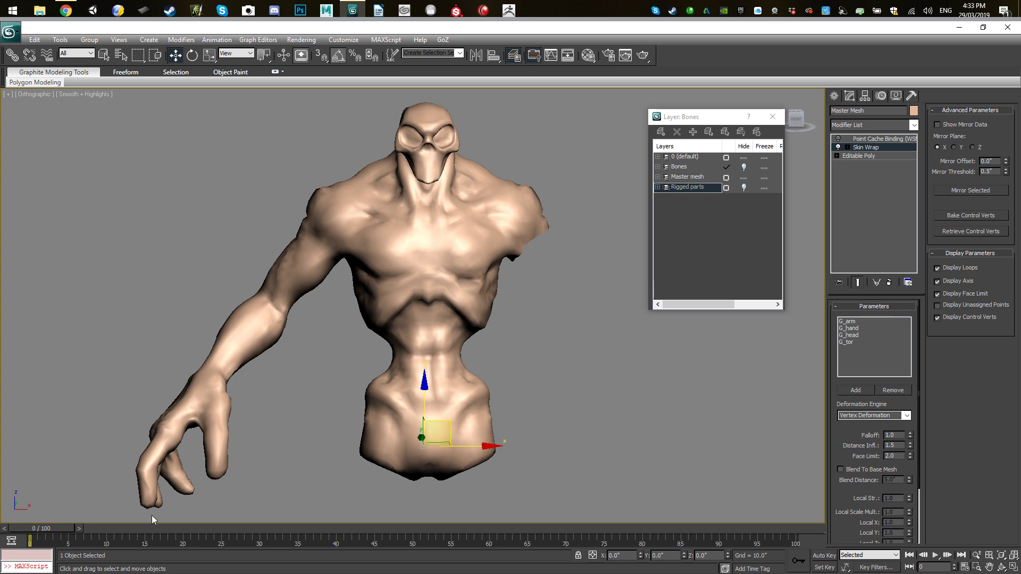
left_click_drag(62, 532, 556, 525)
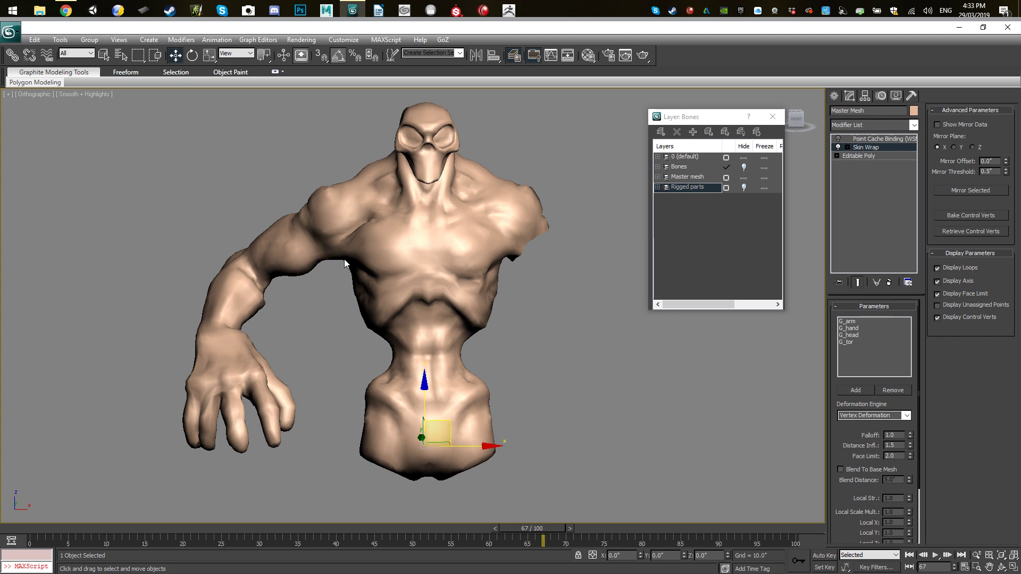
- Show the Rigged parts layer and pull G_hand's thumb vertices to the left
left_click(743, 187)
left_click(215, 335)
mouse_move(215, 336)
left_mouse_down()
mouse_move(135, 260)
mouse_move(104, 271)
mouse_move(130, 352)
mouse_move(190, 301)
mouse_move(178, 325)
mouse_move(194, 322)
mouse_move(218, 337)
left_mouse_up()
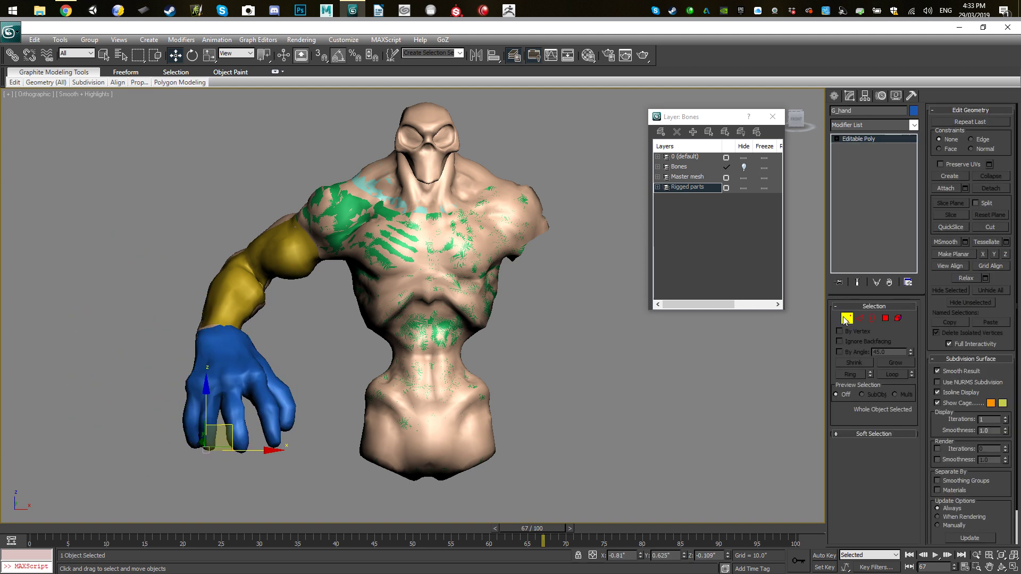
left_click(847, 319)
left_click_drag(137, 398, 213, 468)
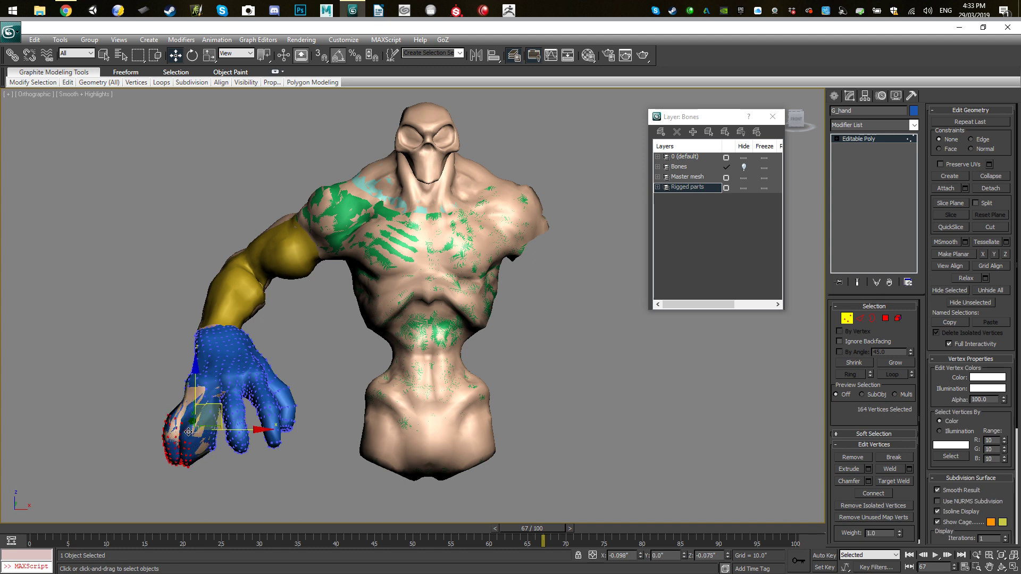
left_click_drag(188, 432, 162, 442)
- Hide the Rigged parts layer again and select the Master Mesh
left_click(744, 188)
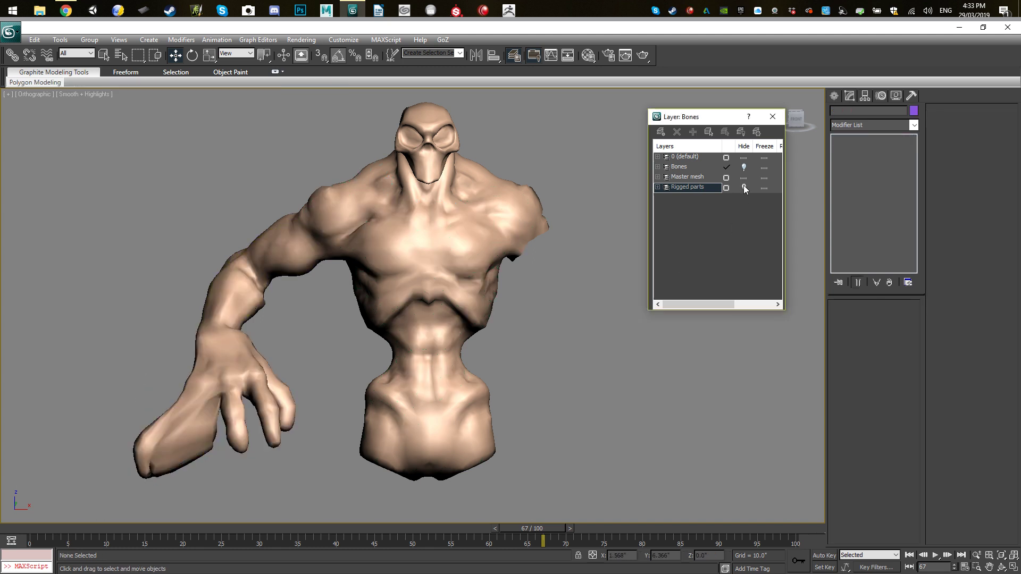
left_click(744, 188)
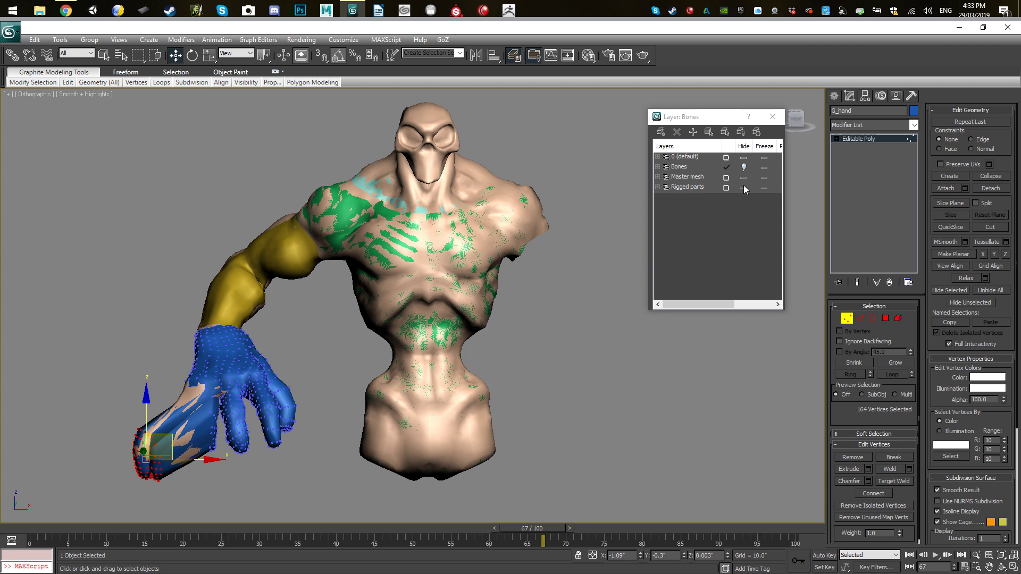
left_click(744, 187)
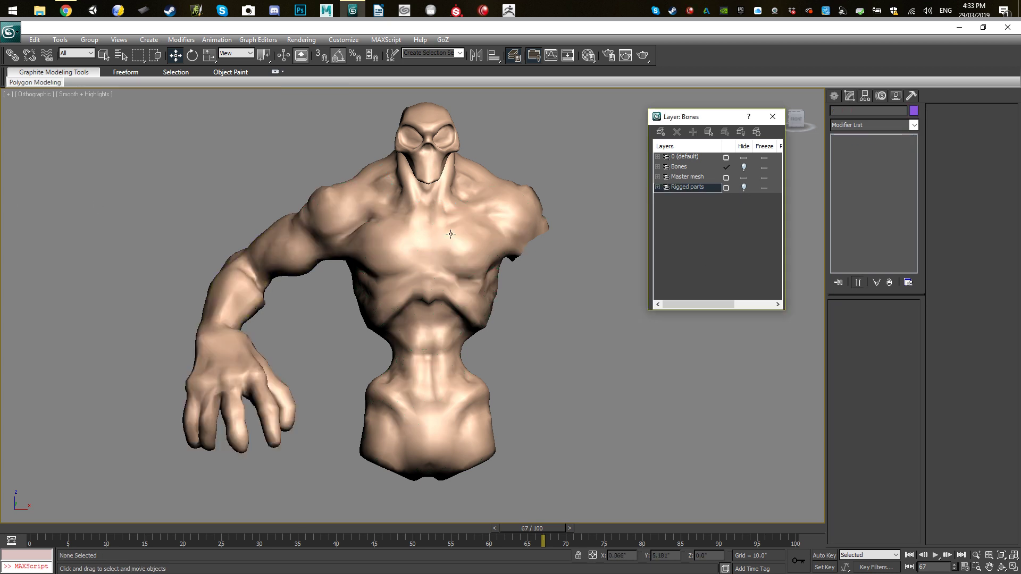
mouse_move(408, 241)
middle_mouse_down("alt")
mouse_move(468, 237)
mouse_move(278, 228)
mouse_move(429, 228)
mouse_move(410, 247)
middle_mouse_up("alt")
left_click(410, 247)
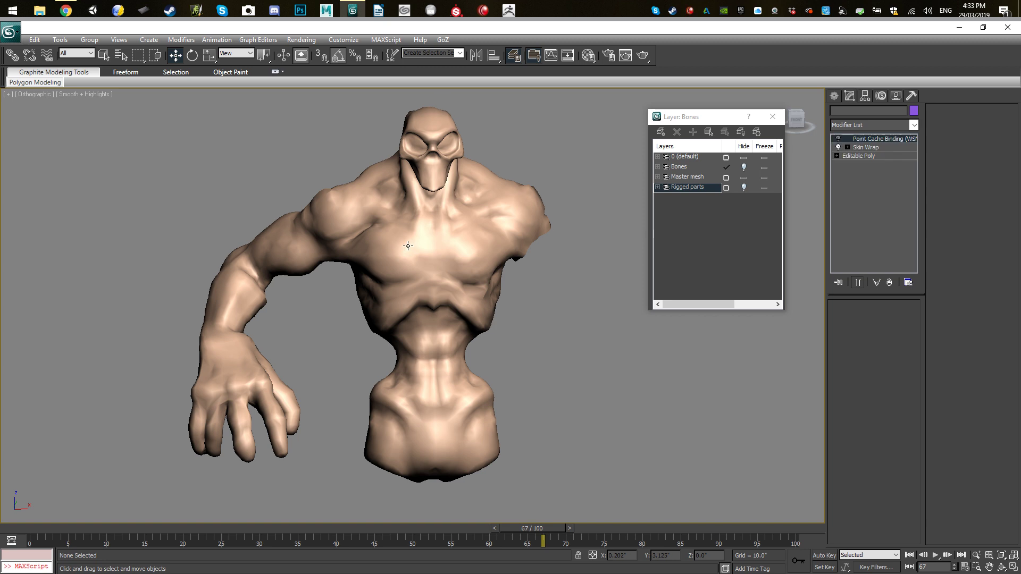
- Review the Master Mesh's Point Cache Binding parameters, then show the Recent Documents list
left_click(865, 141)
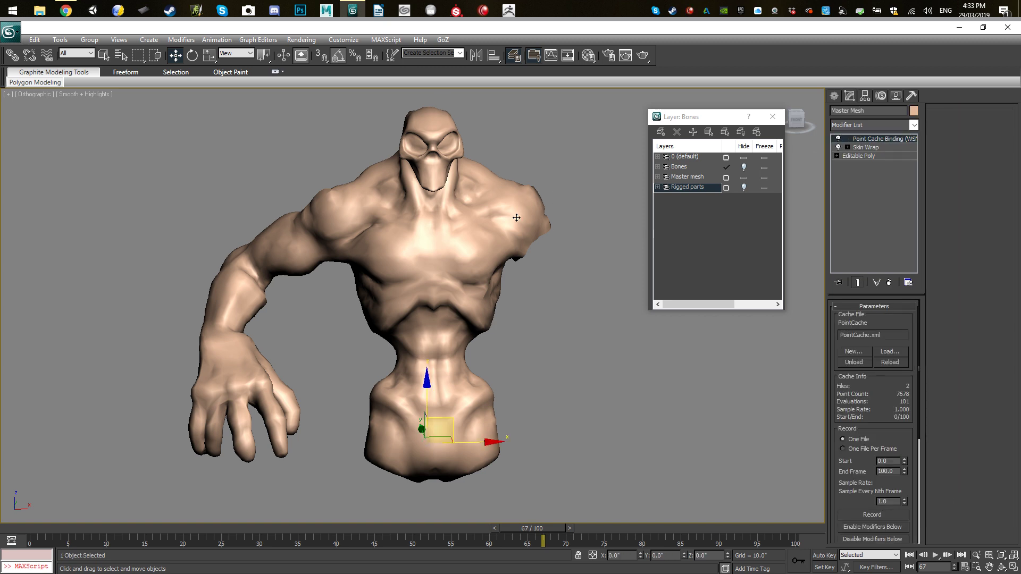
middle_click_drag(517, 217, 485, 228, "alt")
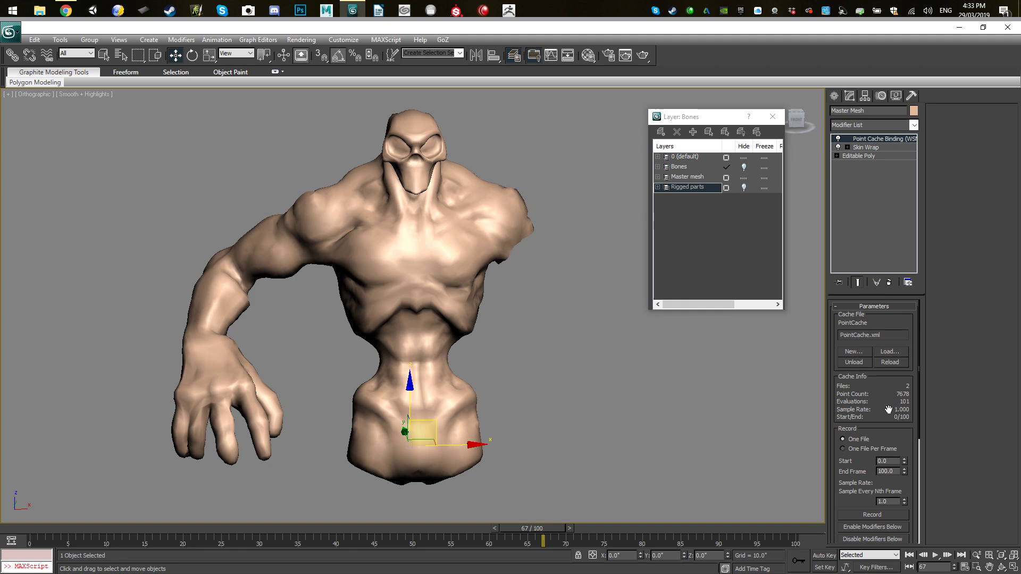
scroll(893, 407, "down", 1)
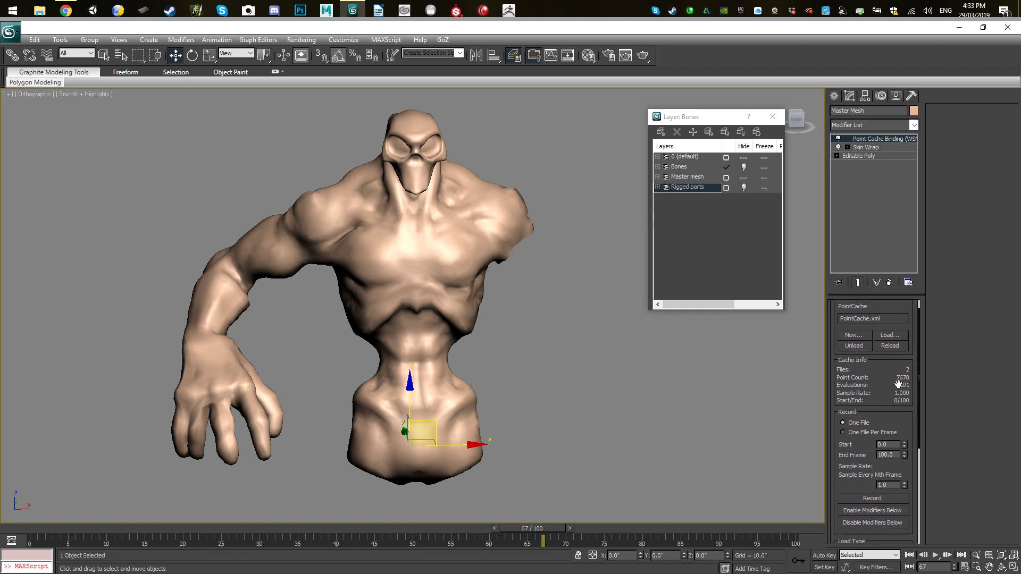
scroll(846, 375, "down", 1)
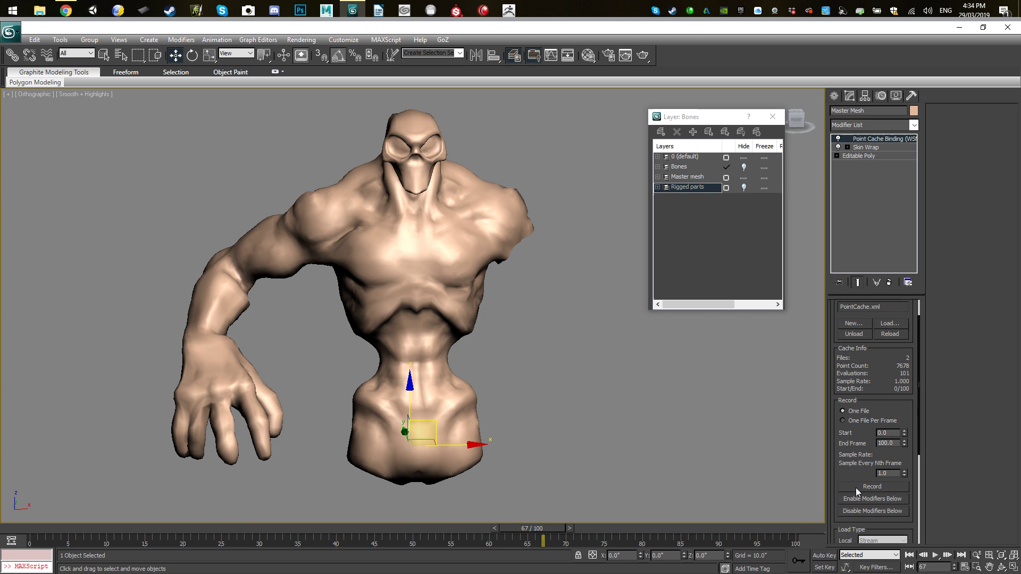
mouse_move(542, 256)
middle_mouse_down()
mouse_move(577, 236)
mouse_move(558, 248)
middle_mouse_up()
left_click(10, 33)
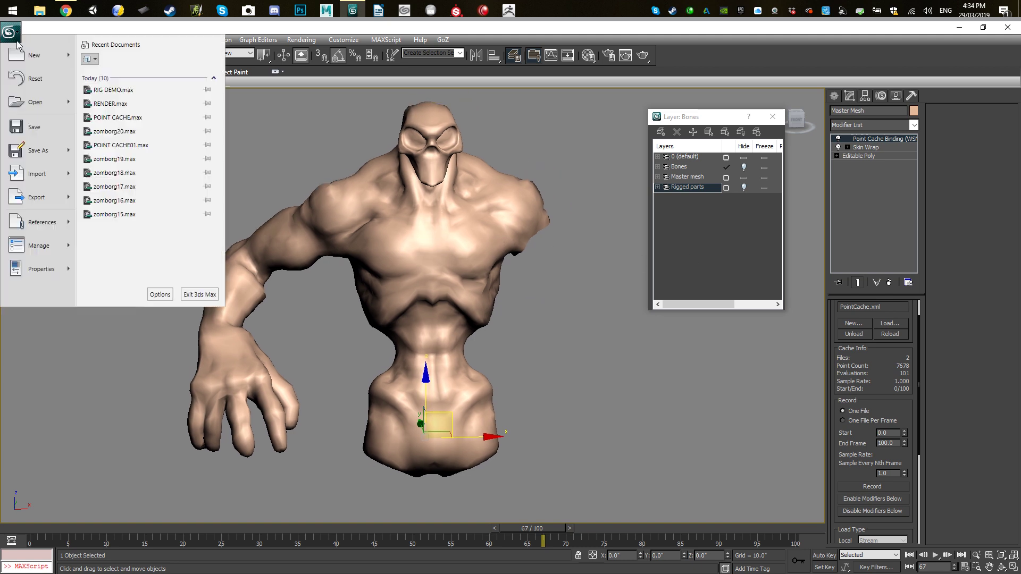
- Open POINT CACHE.max without saving, and show its Master Mesh's Point Cache settings
left_click(128, 118)
left_click(519, 338)
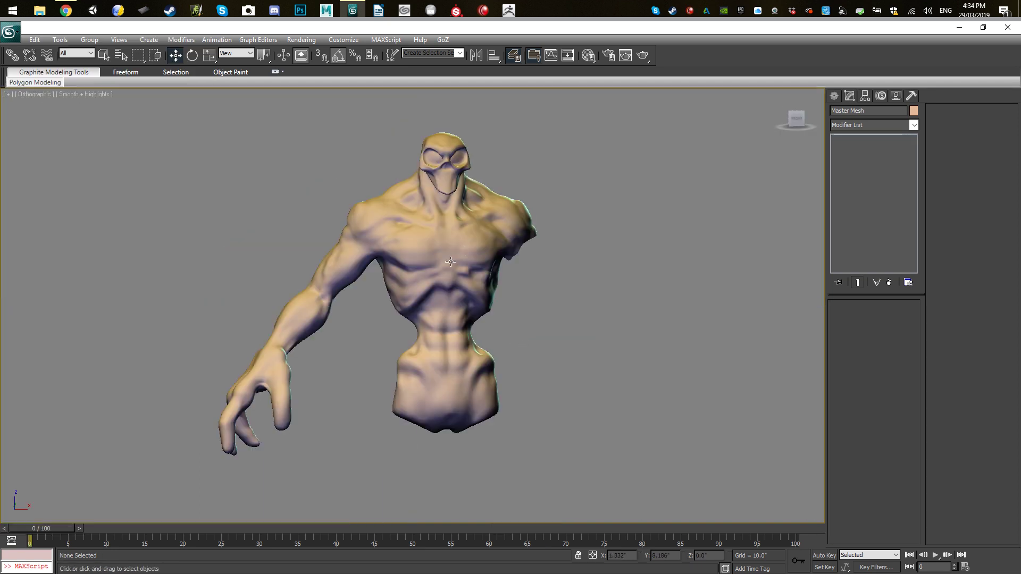
middle_click_drag(503, 261, 456, 267, "alt")
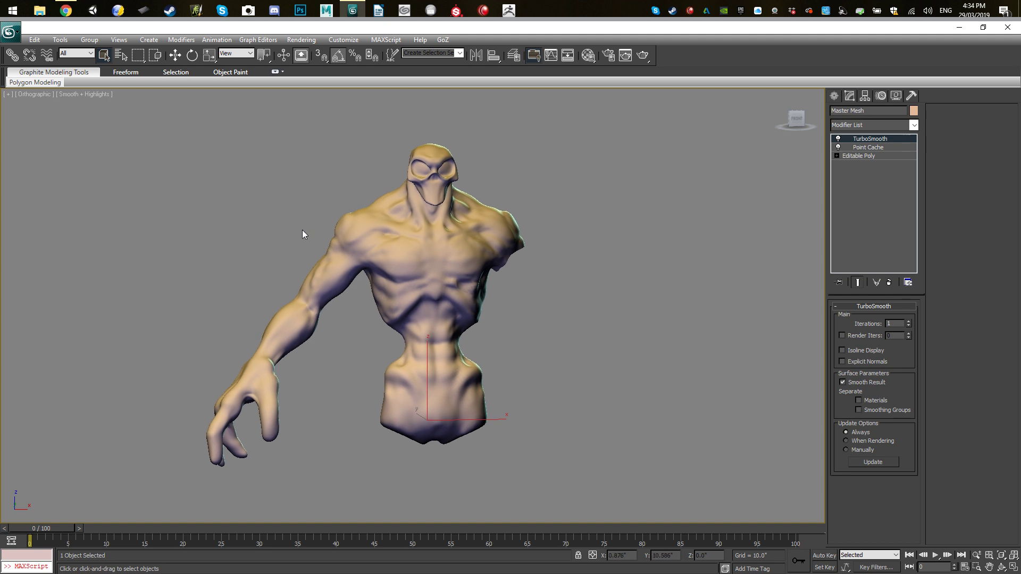
middle_click_drag(538, 244, 563, 234)
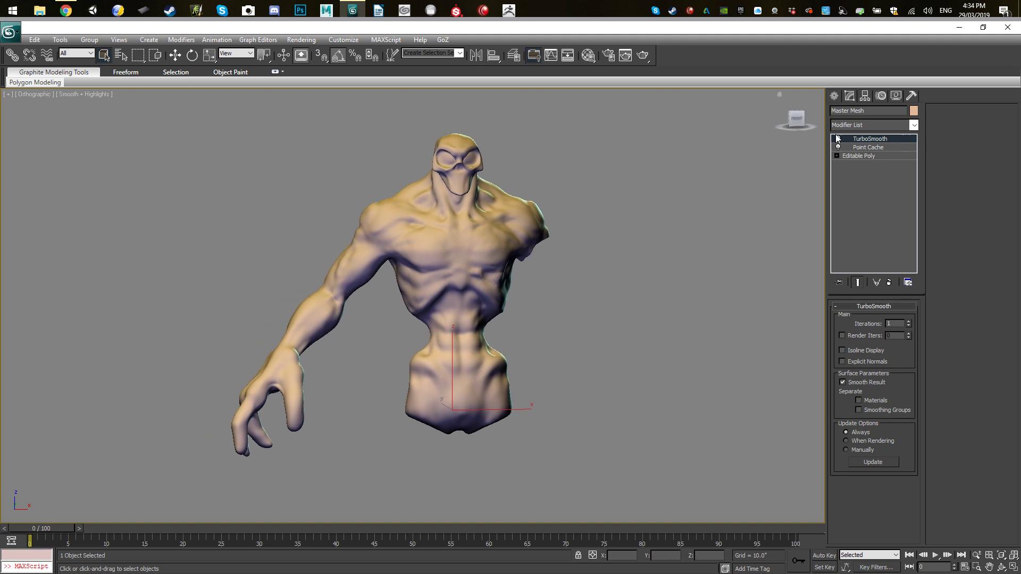
left_click(867, 148)
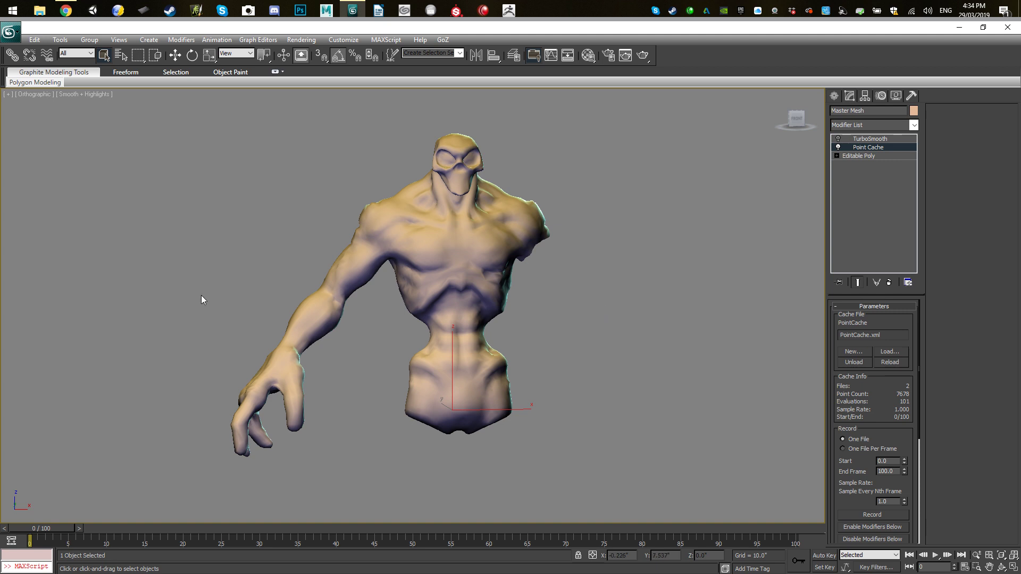
- Enable TurboSmooth at 1 iteration on the Master Mesh and play the cached animation
left_click(840, 139)
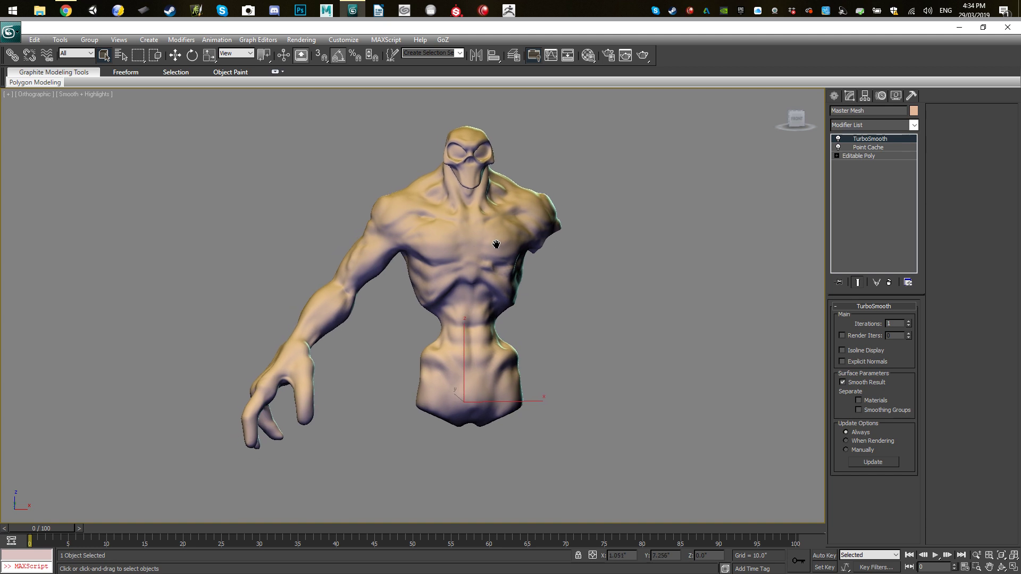
scroll(473, 219, "up", 3)
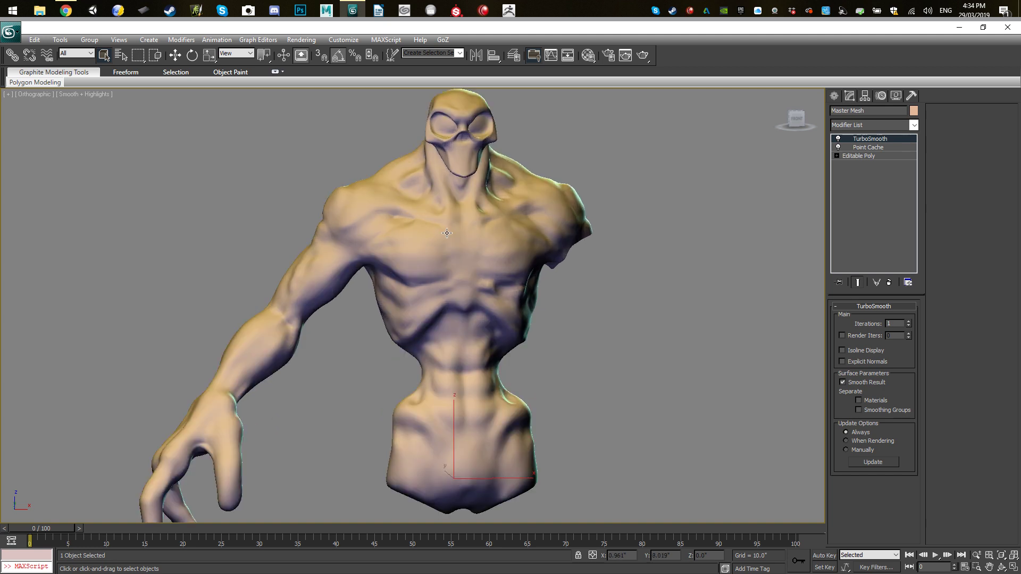
scroll(447, 233, "down", 3)
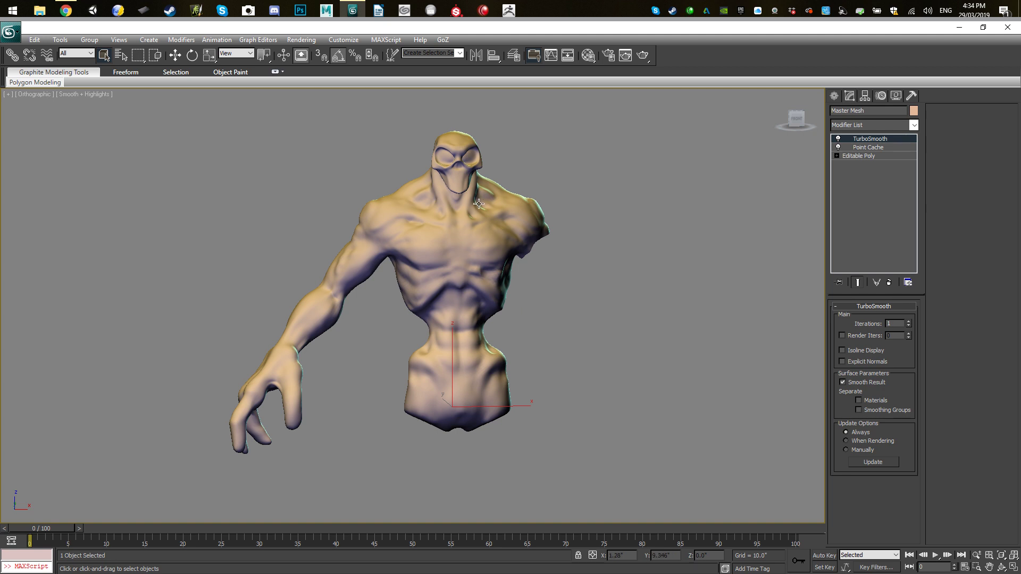
left_click(935, 555)
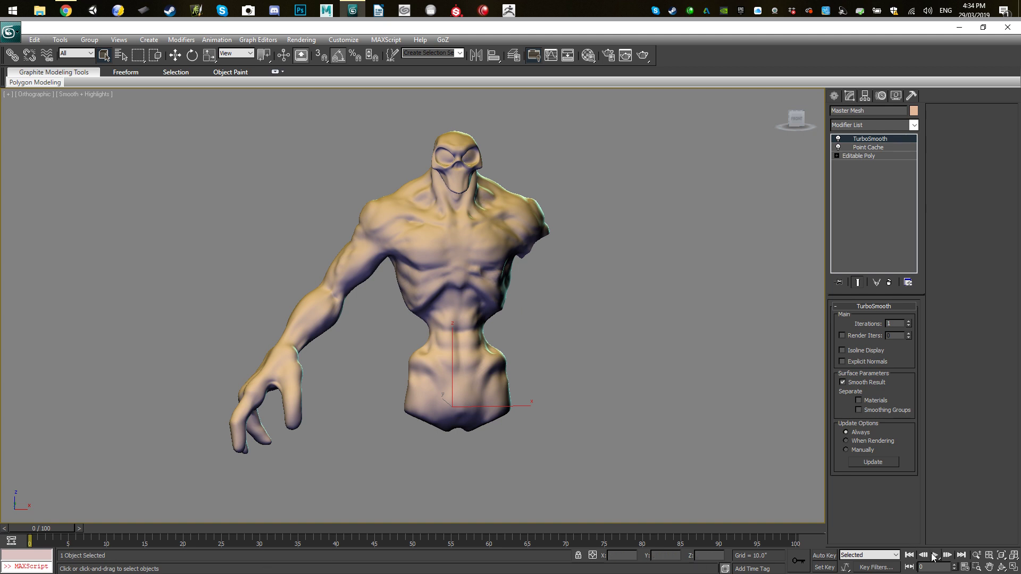